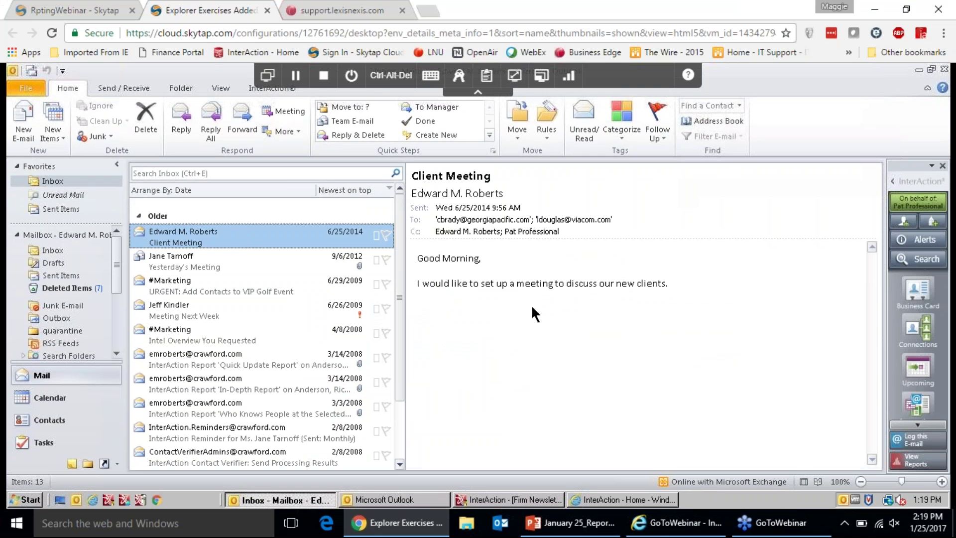
# Log the Client Meeting e-mail as an activity and remove the two Crawford & Iverson people from its linked contacts.
pyautogui.click(907, 440)
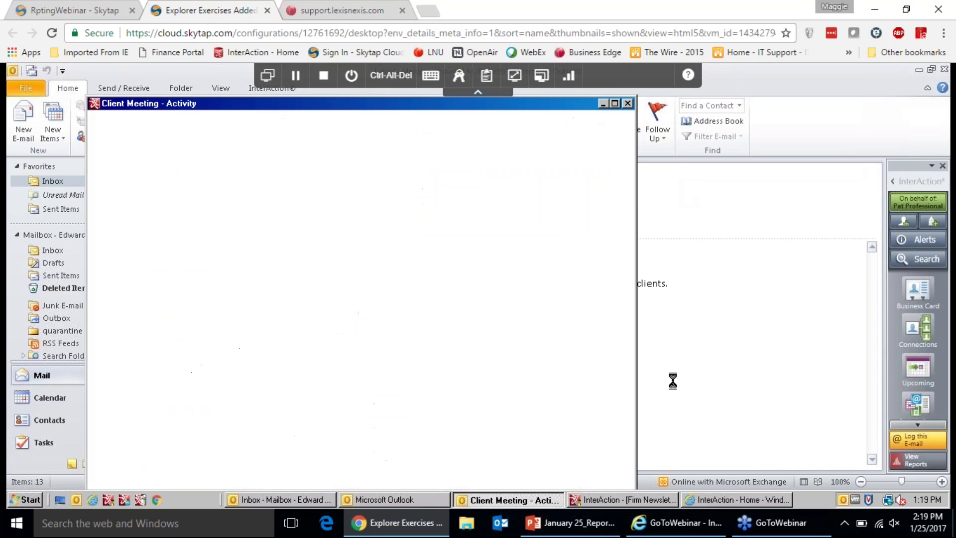
pyautogui.click(615, 270)
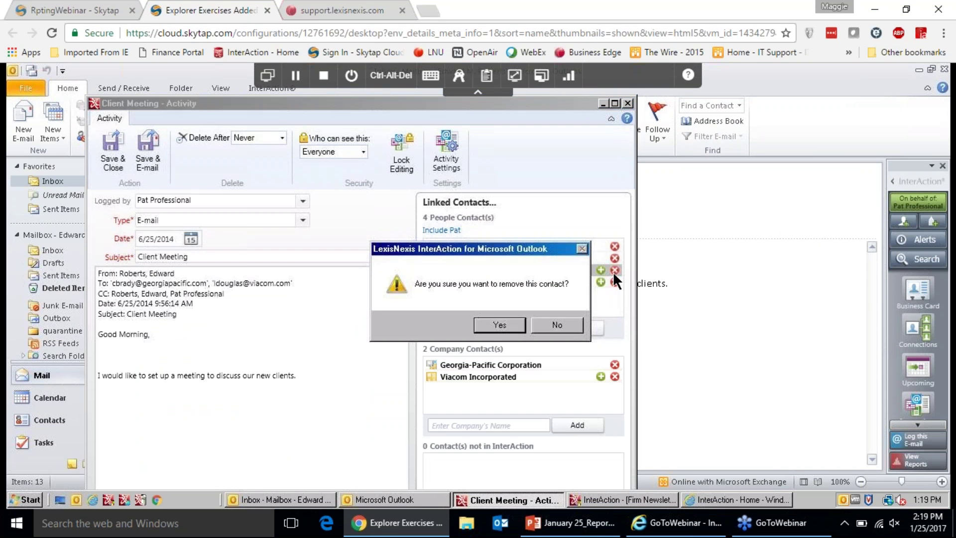
pyautogui.click(503, 328)
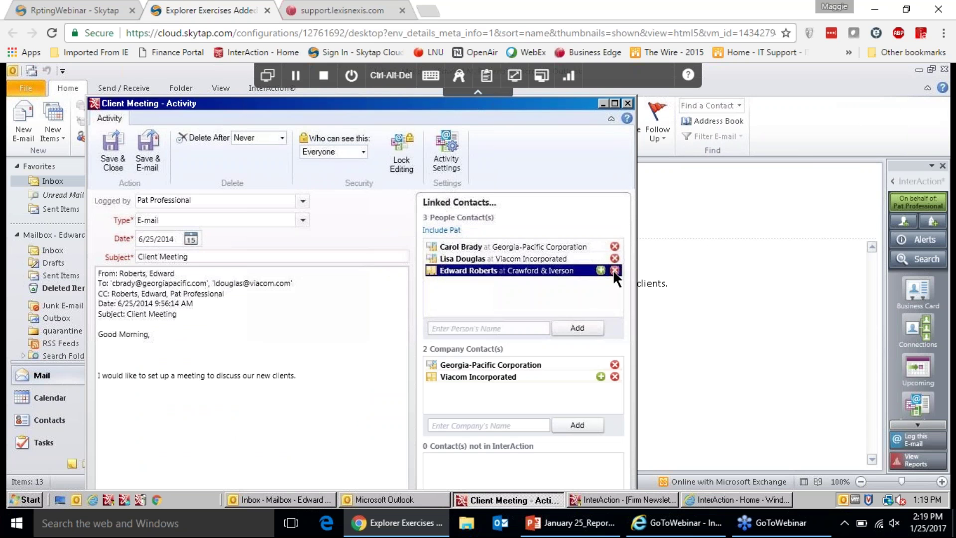
pyautogui.click(615, 270)
pyautogui.click(498, 325)
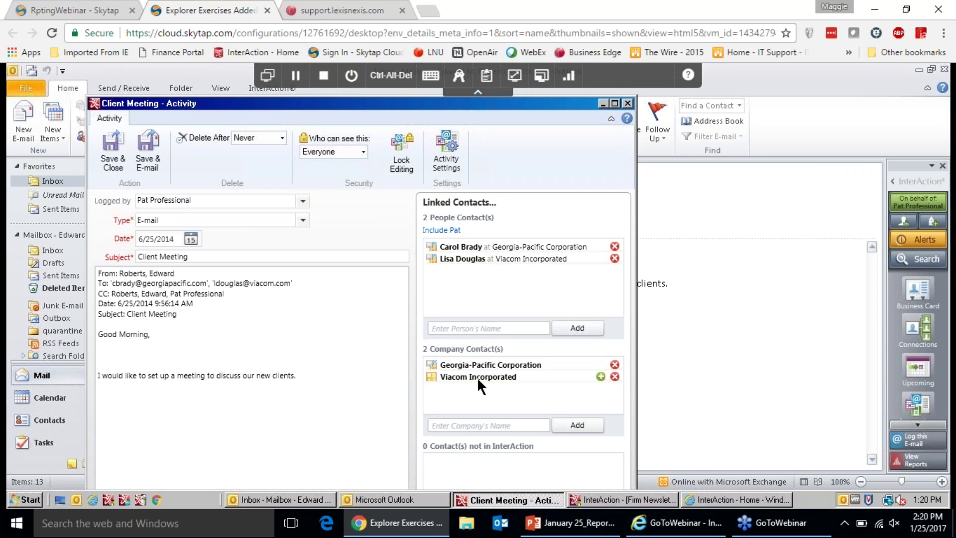
# Include the professional logging the activity as a linked person, and close the activity without saving changes.
pyautogui.click(438, 234)
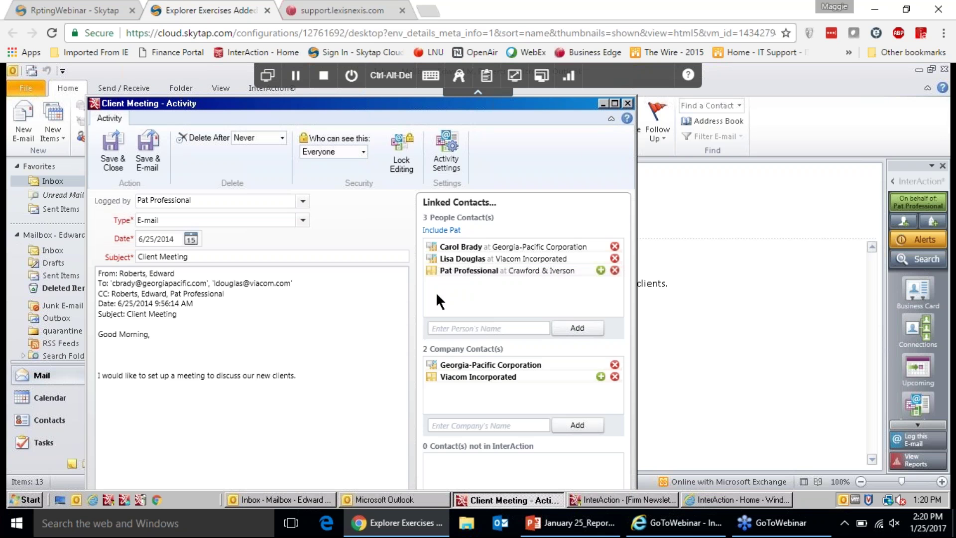
pyautogui.moveTo(320, 105); pyautogui.dragTo(329, 89)
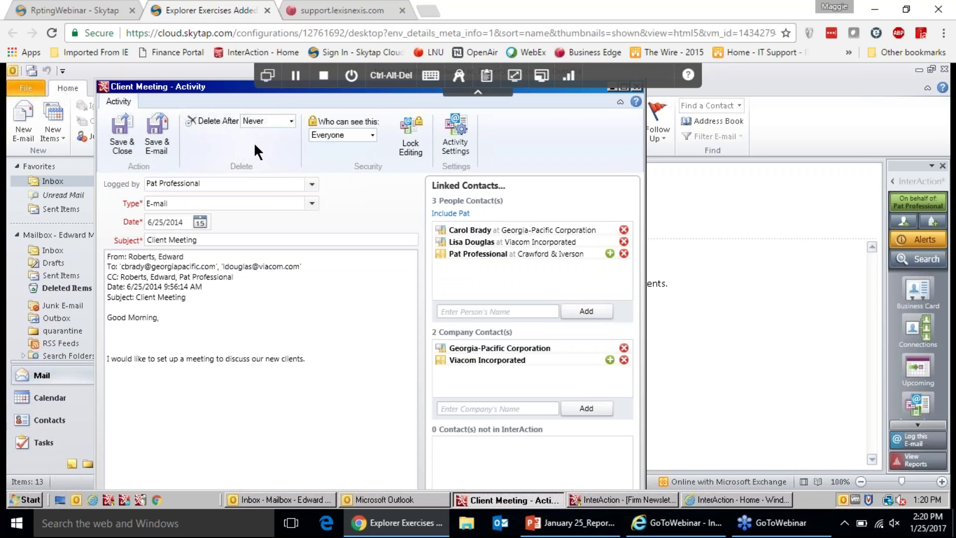
pyautogui.click(309, 181)
pyautogui.click(309, 180)
pyautogui.click(636, 88)
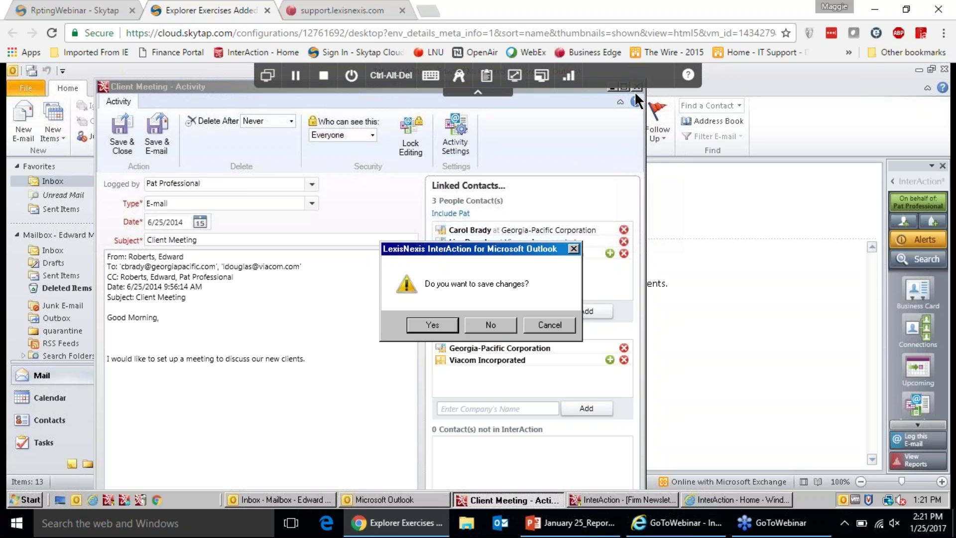
pyautogui.click(491, 325)
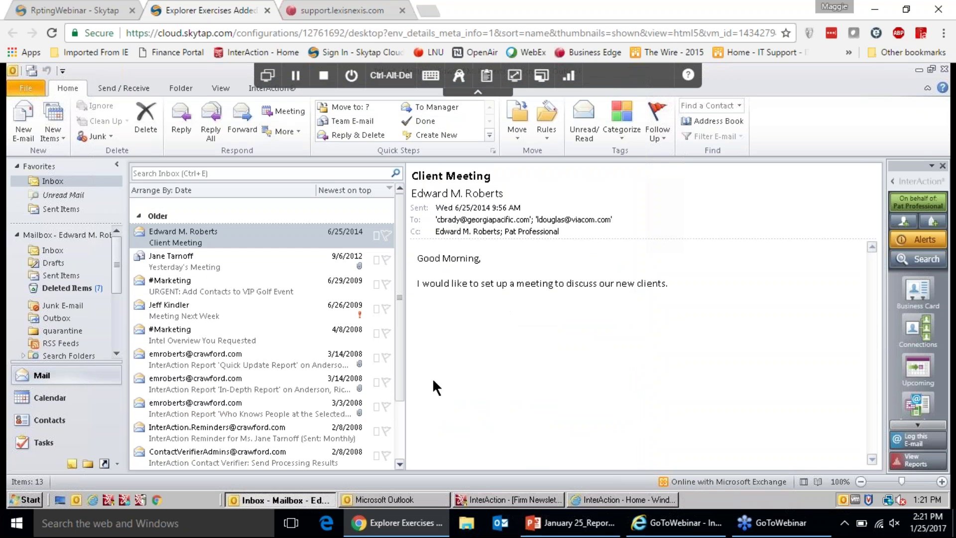
# Switch to the InterAction Firm Newsletter list and open the Report Chooser for all 84 contacts in the list.
pyautogui.click(511, 500)
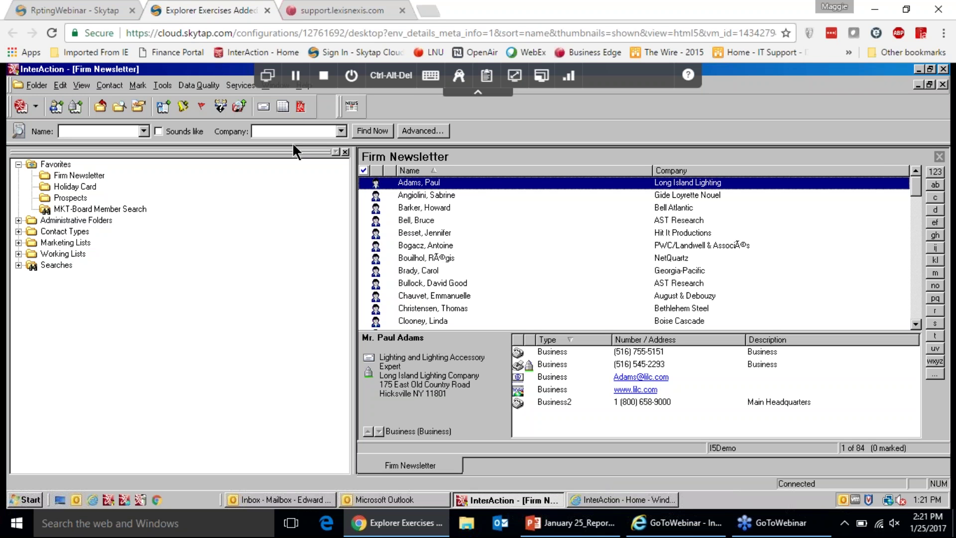
pyautogui.click(300, 106)
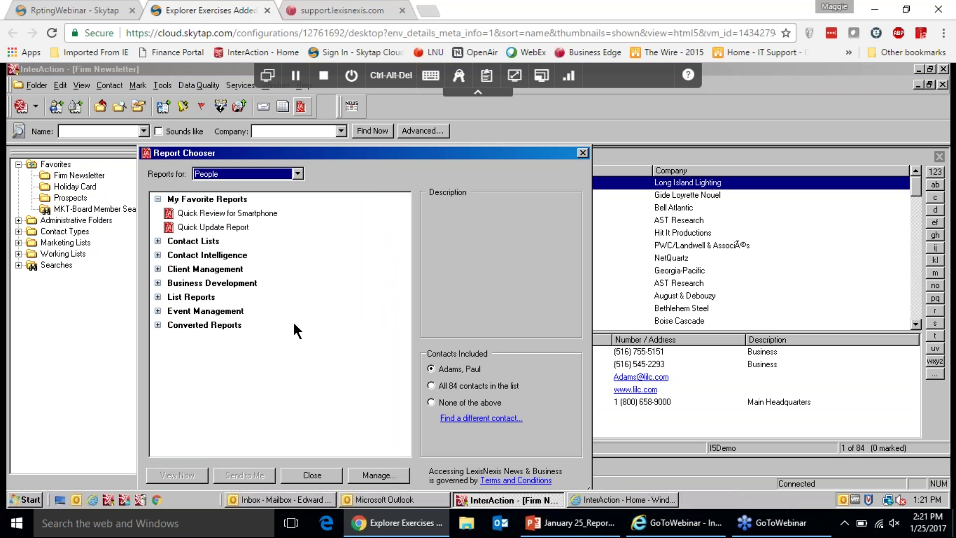
pyautogui.click(431, 384)
# Open the report management list and view the reports for Activities/Appointments.
pyautogui.click(380, 475)
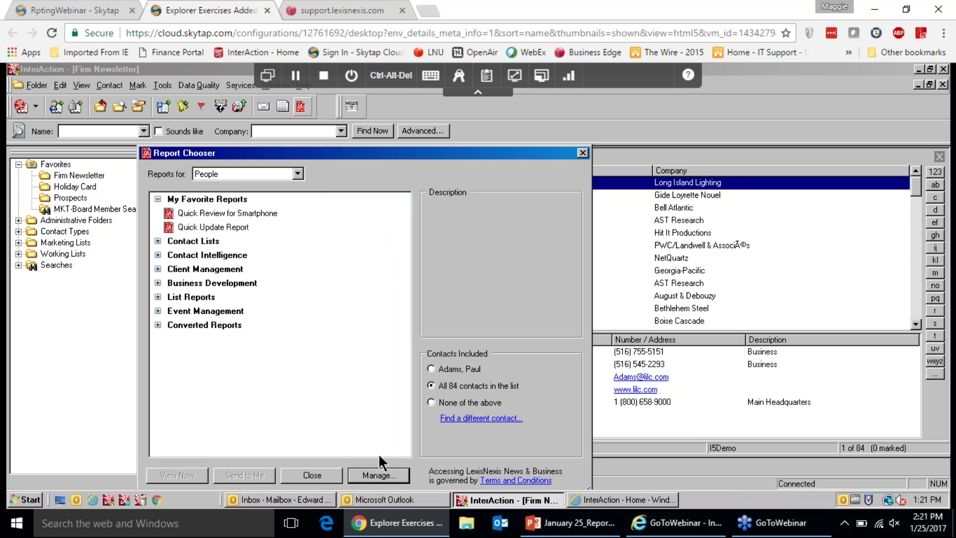
pyautogui.moveTo(354, 148); pyautogui.dragTo(368, 107)
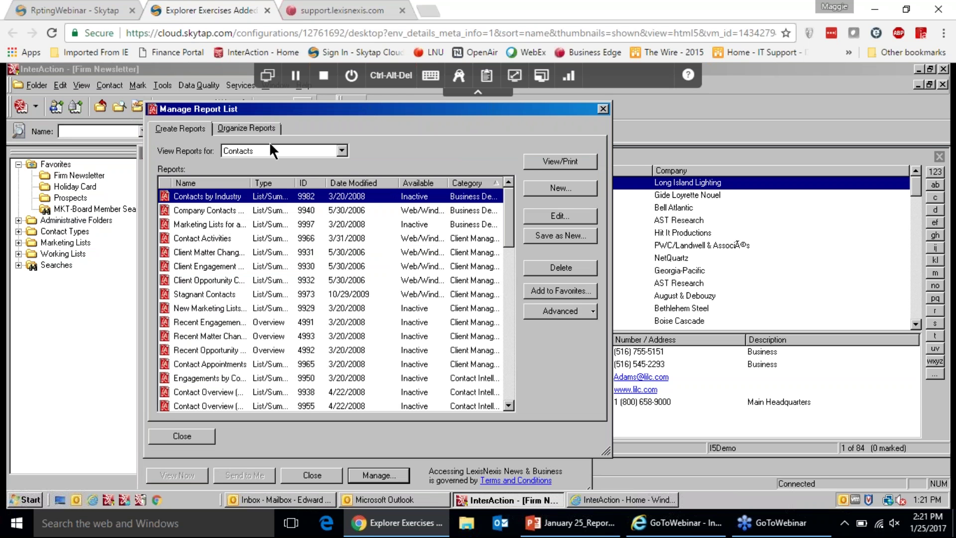
pyautogui.click(341, 151)
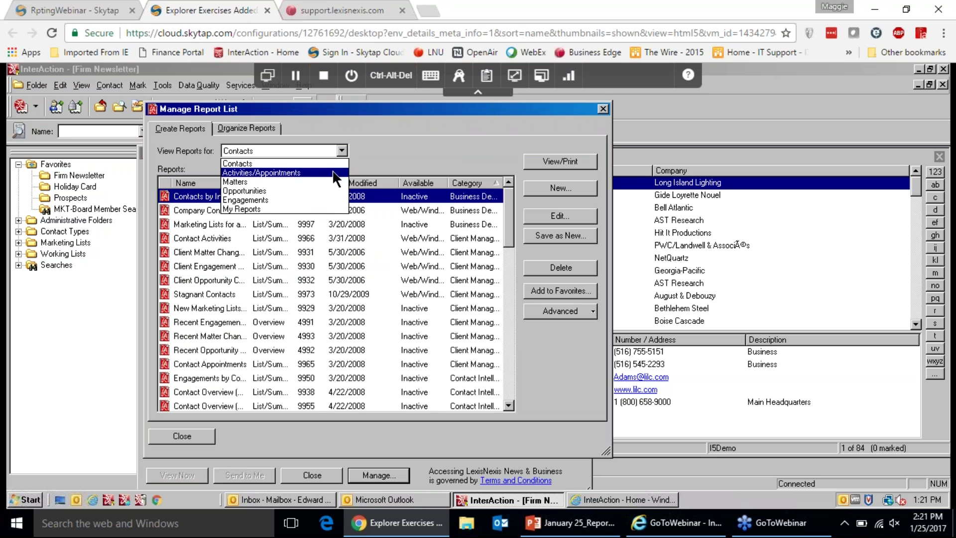
pyautogui.click(333, 173)
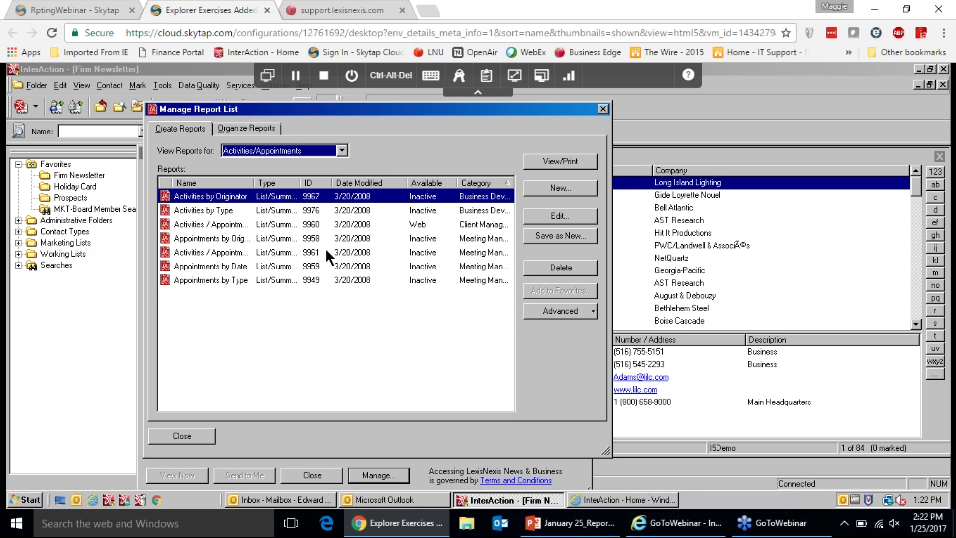
# Switch to PowerPoint, present the Contacts vs Activities slide full screen, and end the slide show.
pyautogui.click(570, 523)
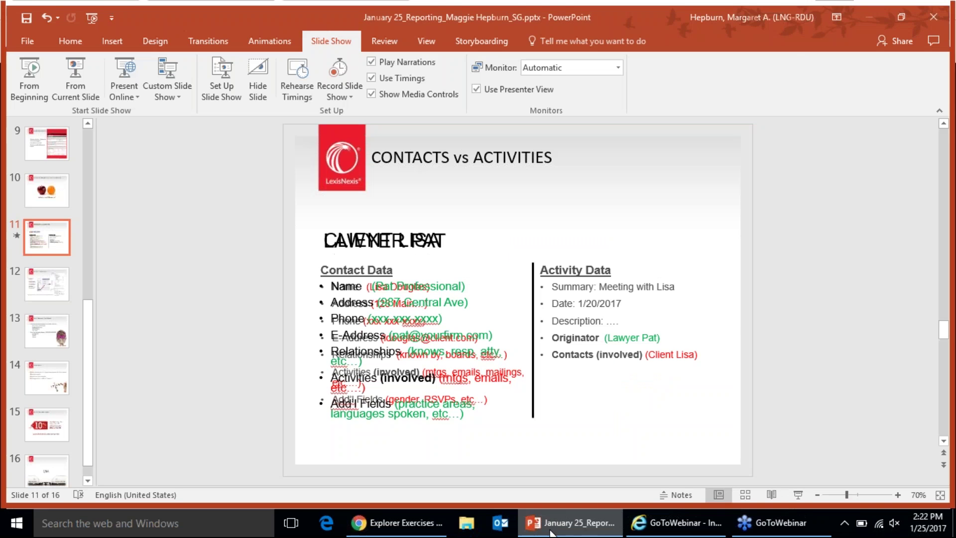
pyautogui.hotkey('shift', 'F5')
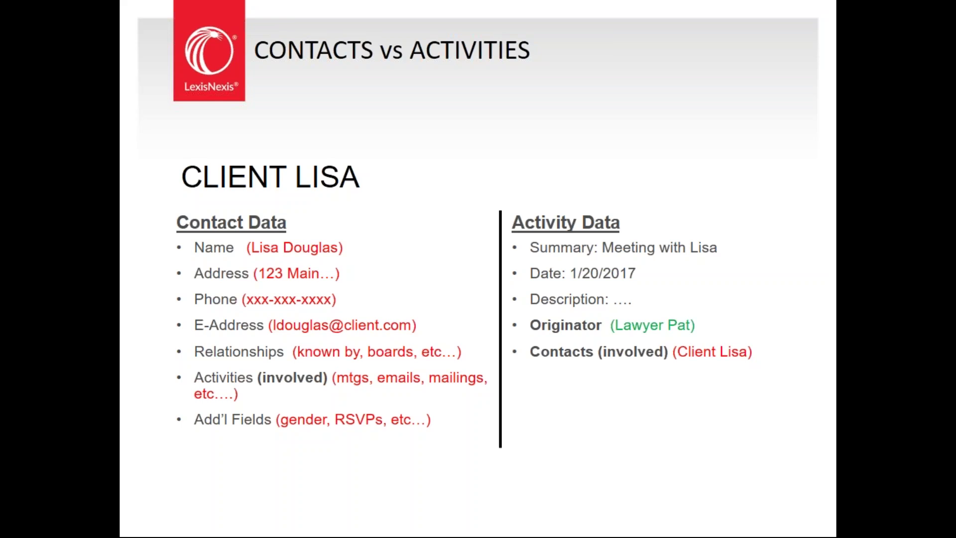
pyautogui.press('Escape')
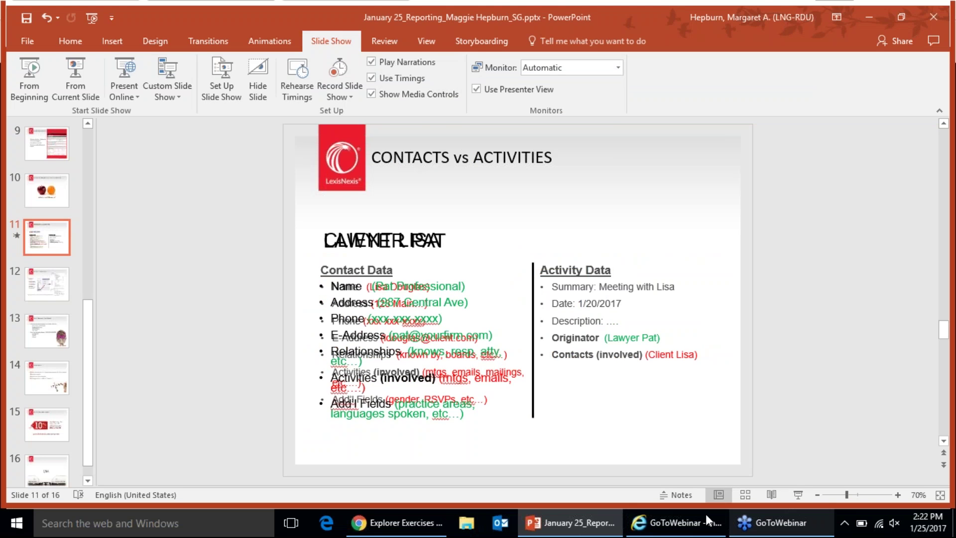
# Return to InterAction in Chrome and close both the report management list and the Report Chooser.
pyautogui.click(398, 522)
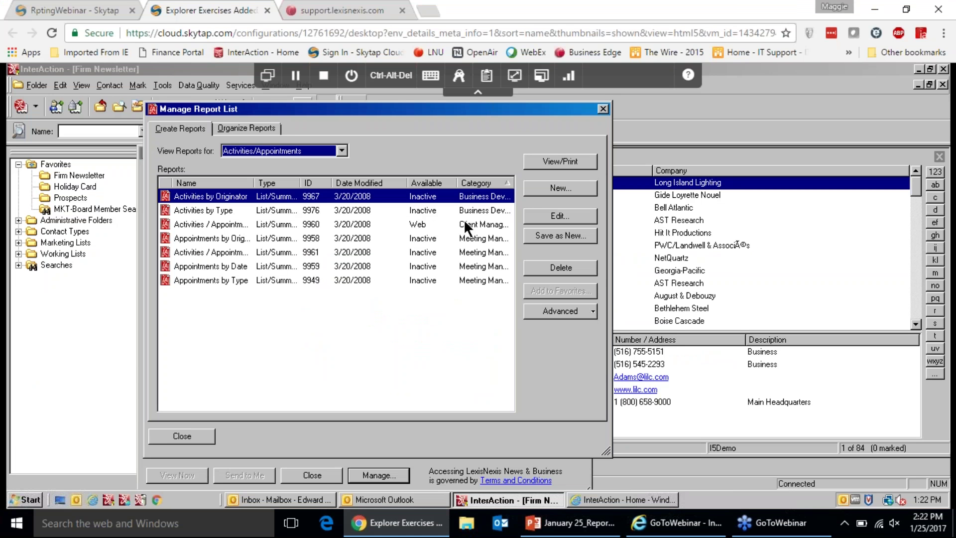
pyautogui.click(188, 434)
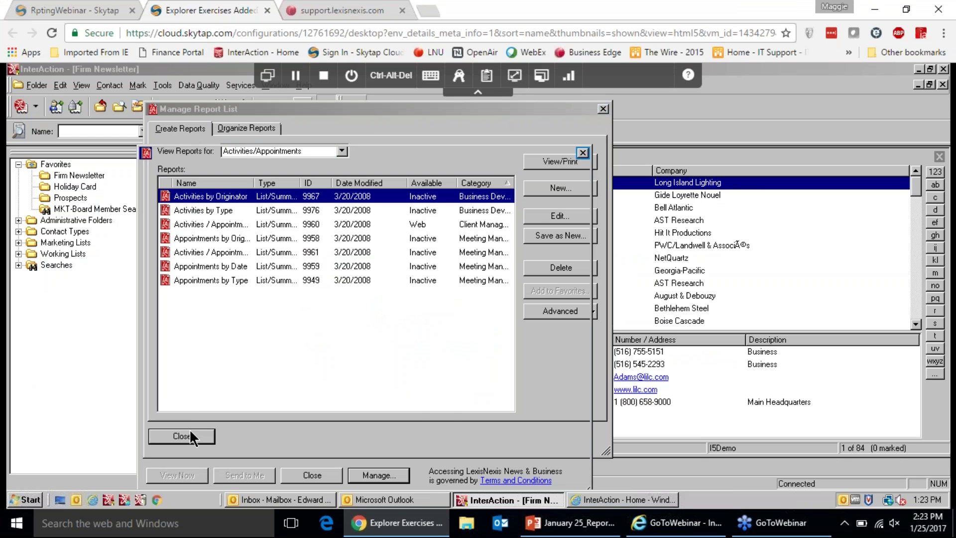
pyautogui.click(311, 472)
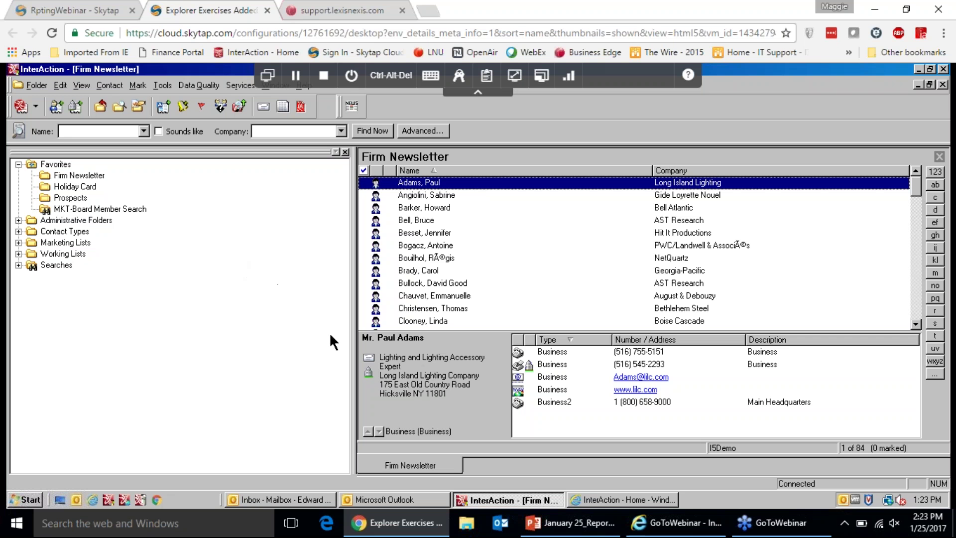
# In the InterAction web client, start an Activities search and choose the general activity search.
pyautogui.click(598, 499)
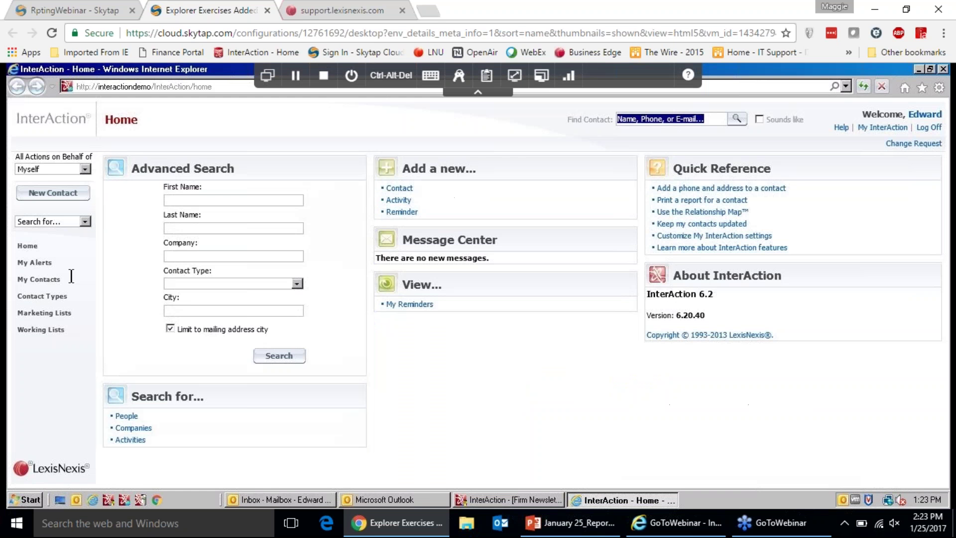
pyautogui.click(84, 222)
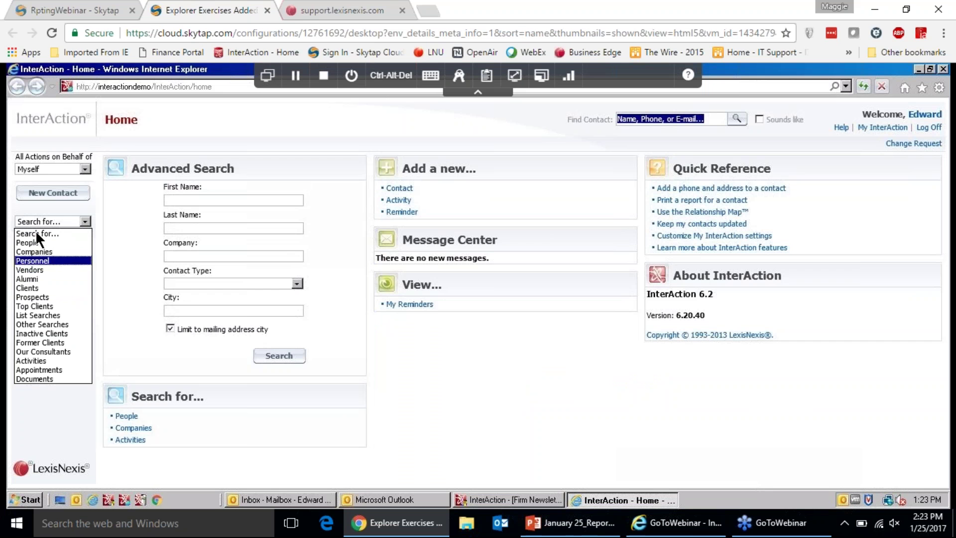
pyautogui.click(40, 359)
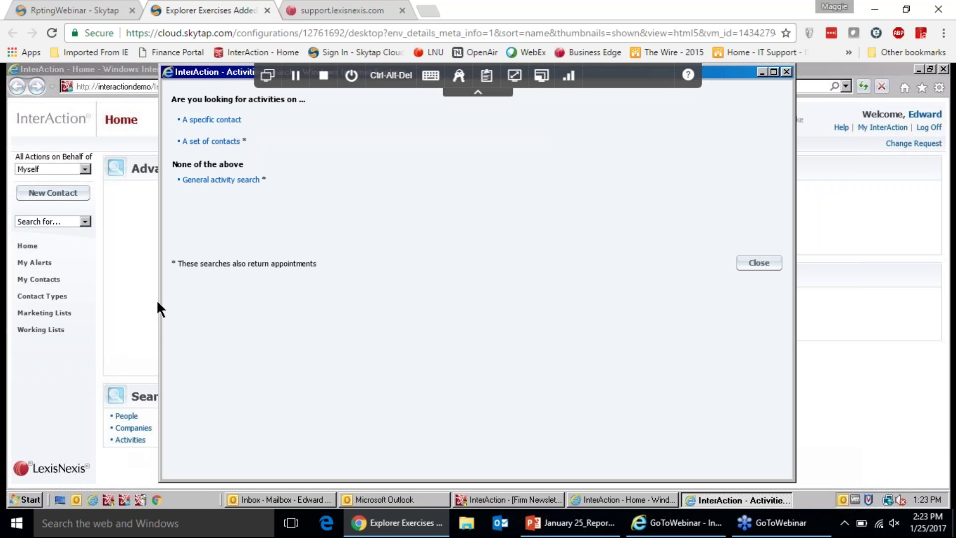
pyautogui.click(221, 180)
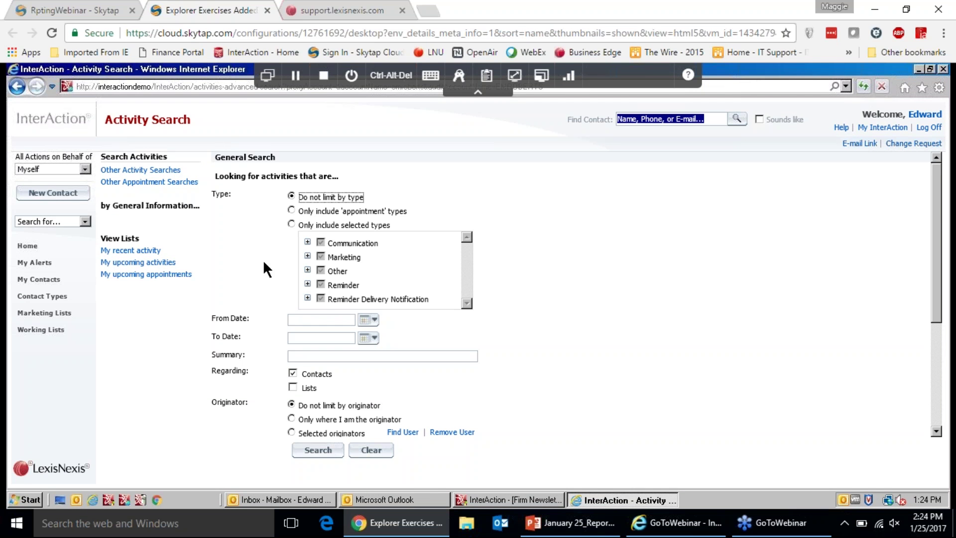
# Try to run the general activity search without entering any criteria.
pyautogui.click(300, 357)
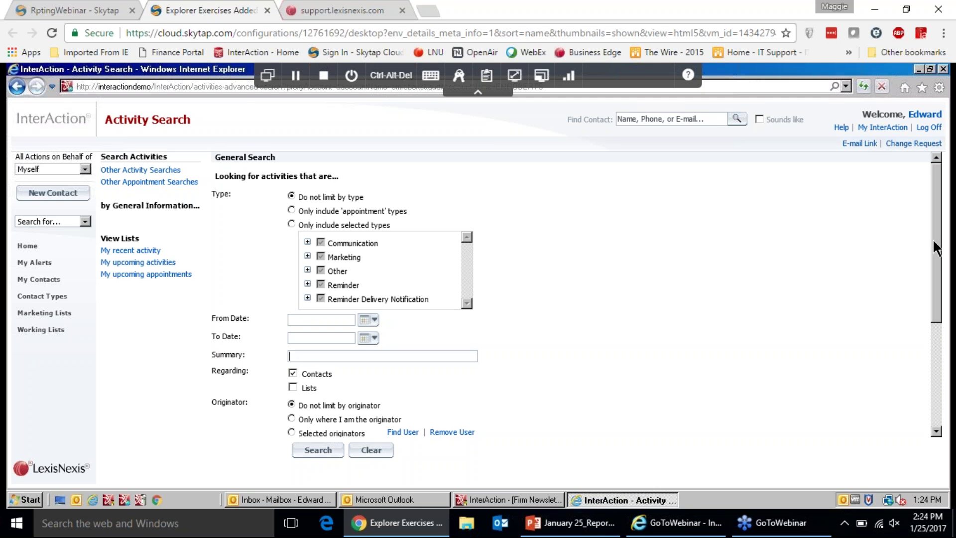
pyautogui.moveTo(935, 243); pyautogui.dragTo(919, 332)
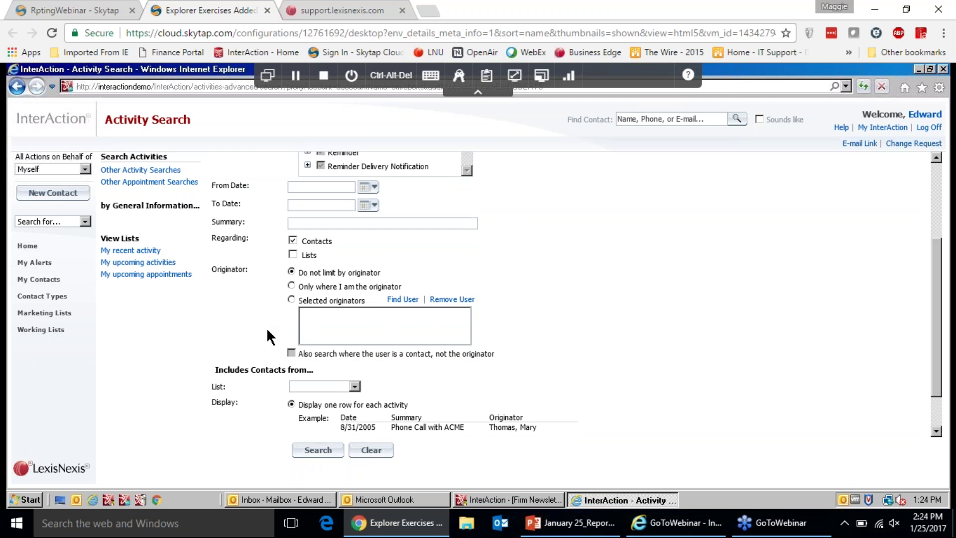
pyautogui.click(317, 450)
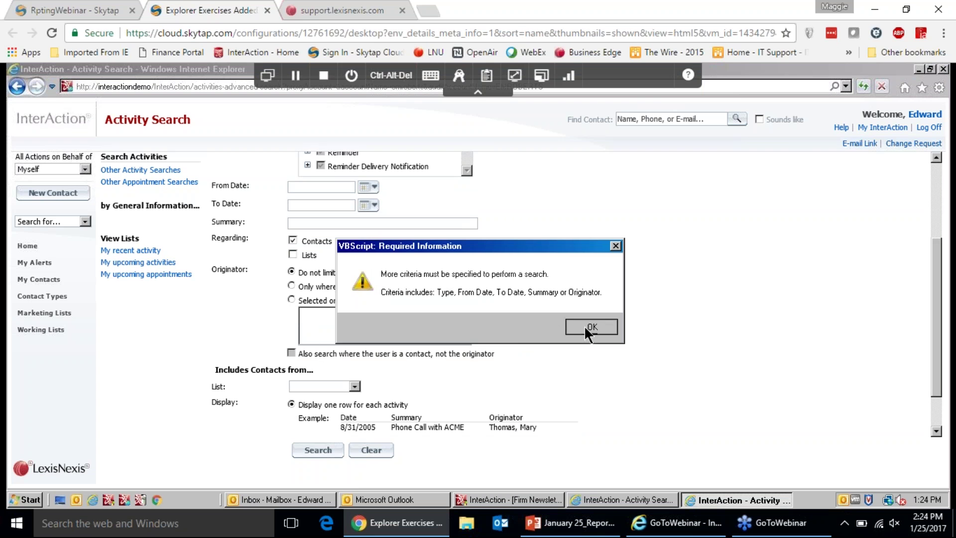
pyautogui.click(585, 326)
# Search for activities where only the signed-in user is the originator, and view the reports offered for the results.
pyautogui.moveTo(933, 302); pyautogui.dragTo(933, 310)
pyautogui.click(290, 267)
pyautogui.click(317, 449)
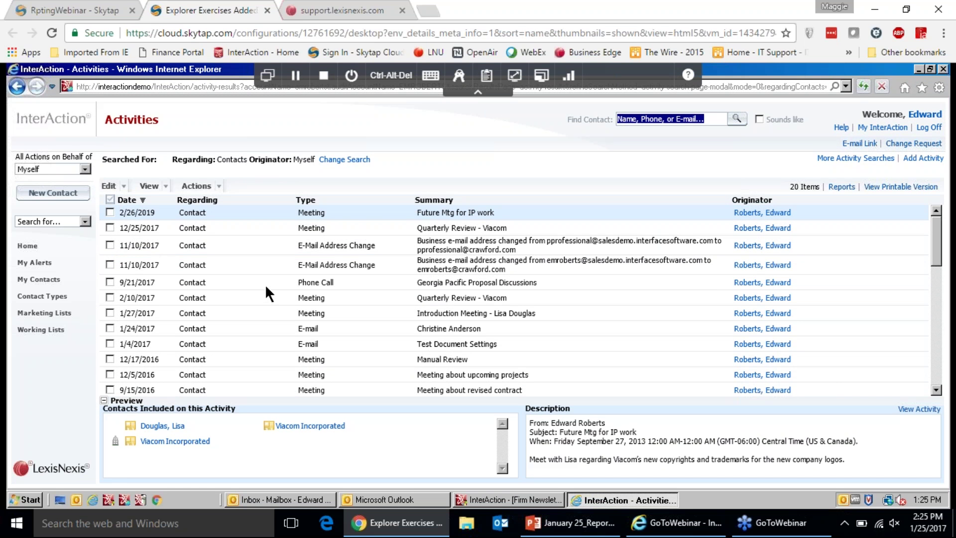
pyautogui.click(841, 188)
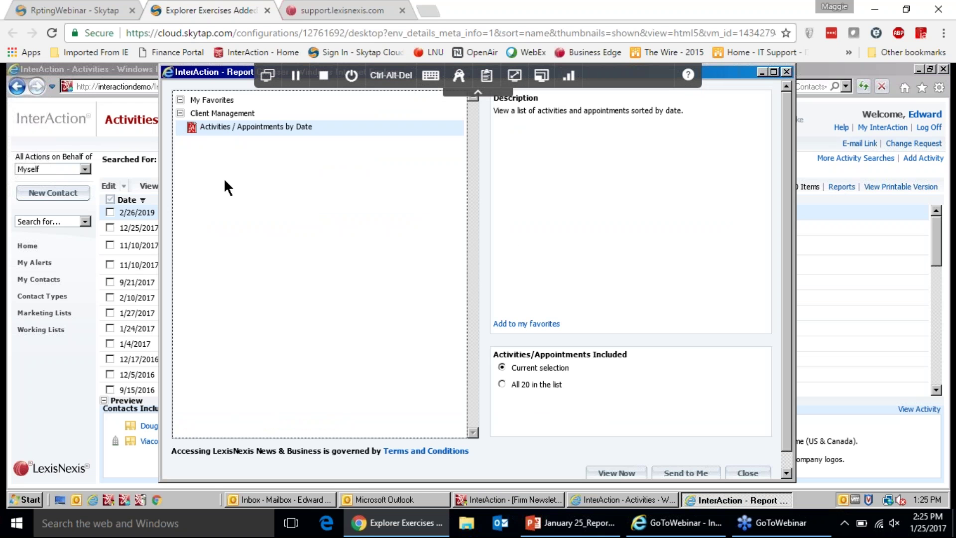
pyautogui.click(741, 471)
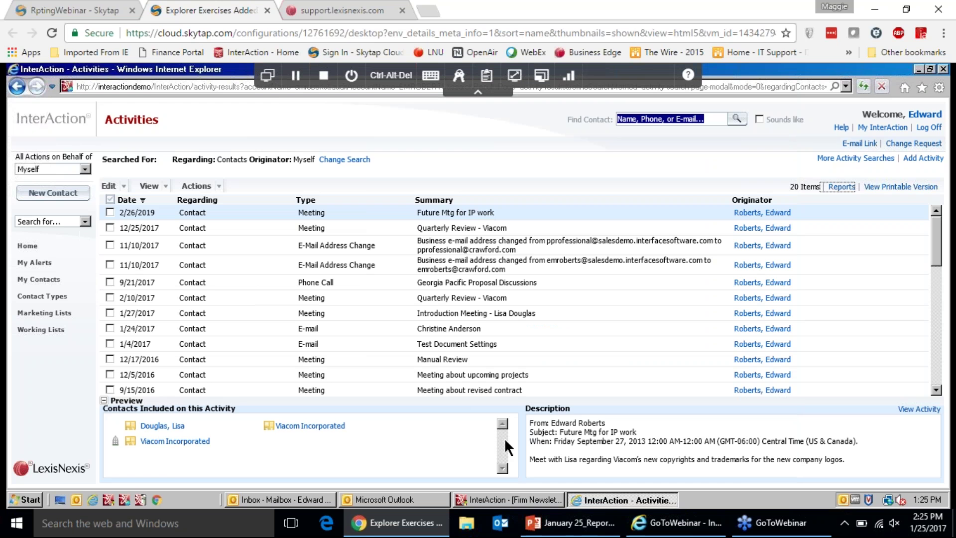
# Switch to PowerPoint, present from the Contacts vs Activities slide and advance to the Activity Reports slide.
pyautogui.click(574, 523)
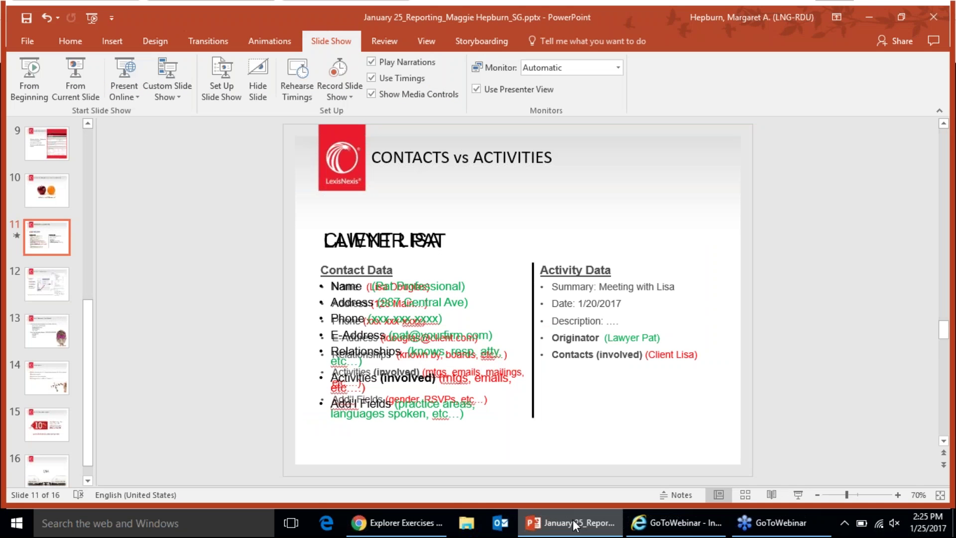
pyautogui.hotkey('shift', 'F5')
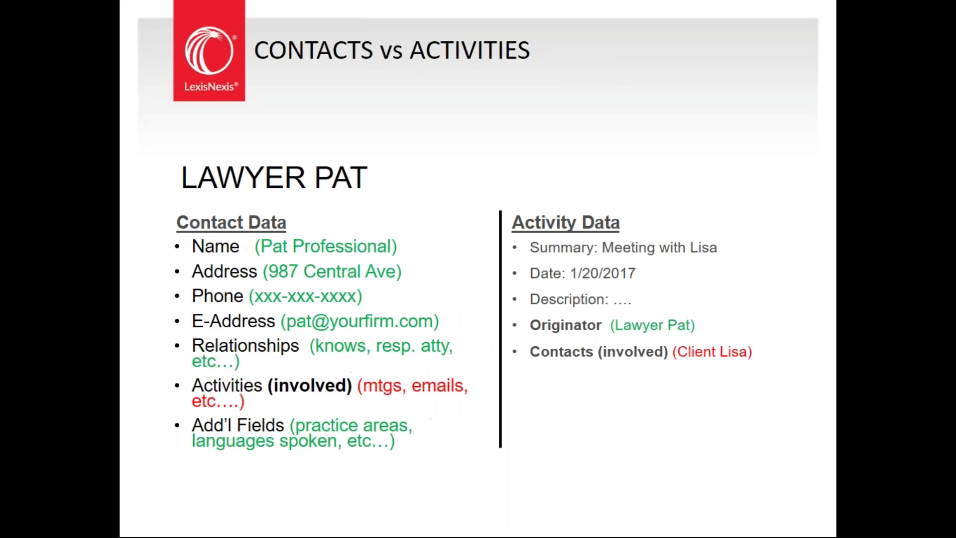
pyautogui.press('Right')
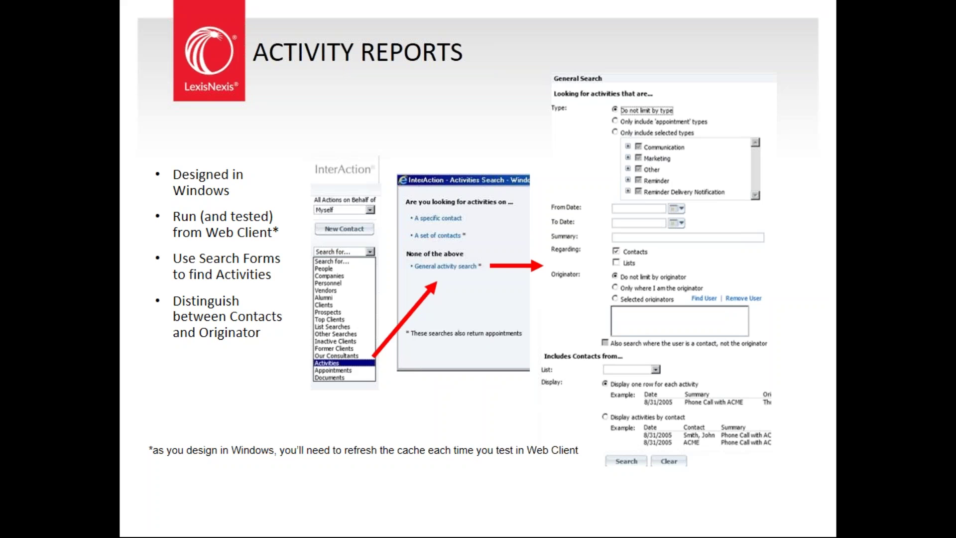
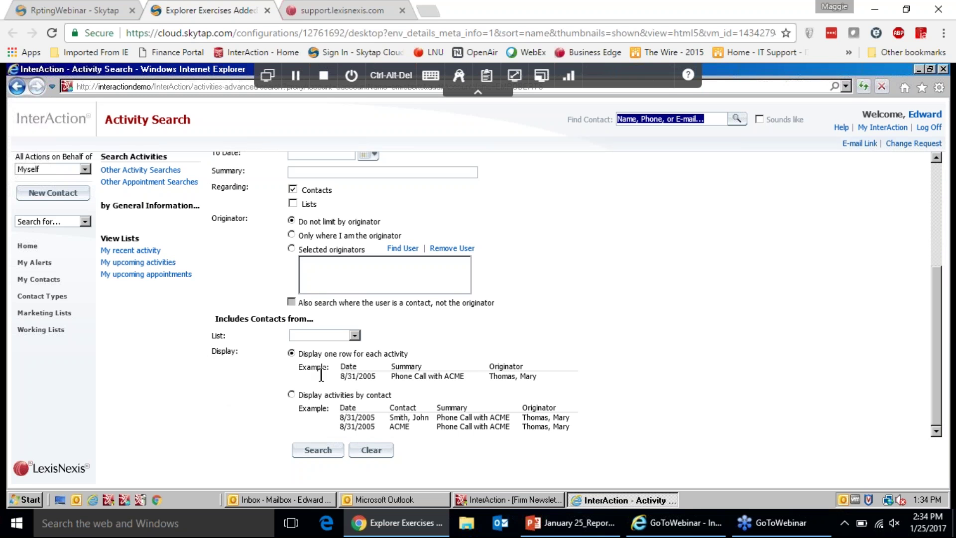
# Try the search's display of activities by contact, and restore the display of one row for each activity.
pyautogui.click(292, 393)
pyautogui.click(291, 352)
pyautogui.click(291, 394)
pyautogui.click(292, 352)
# Switch to the LexisNexis support article to review the Report Design Tips and Tricks.
pyautogui.click(324, 11)
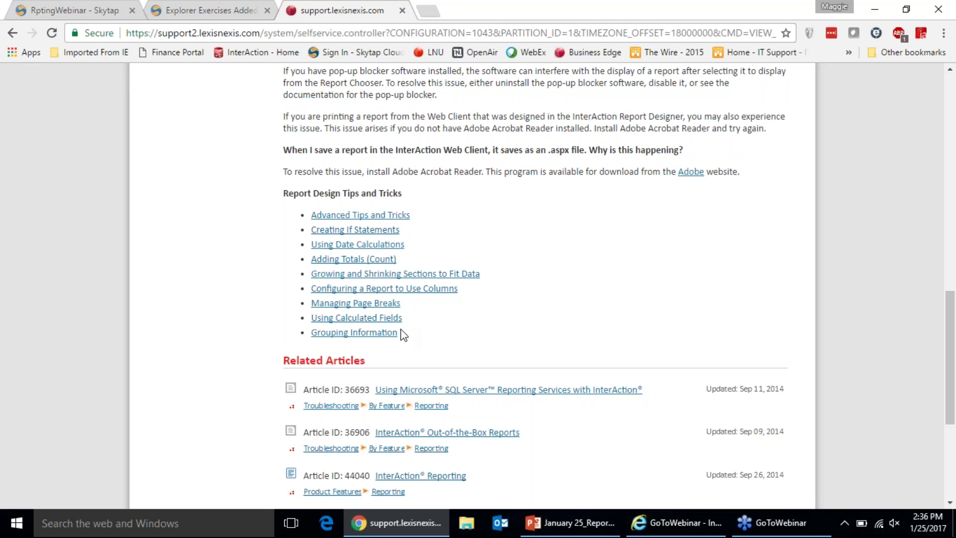
# Open the Advanced Tips and Tricks topic and highlight its Person_Company_Indicator expression, and open the Creating If Statements topic from the support article.
pyautogui.click(342, 218)
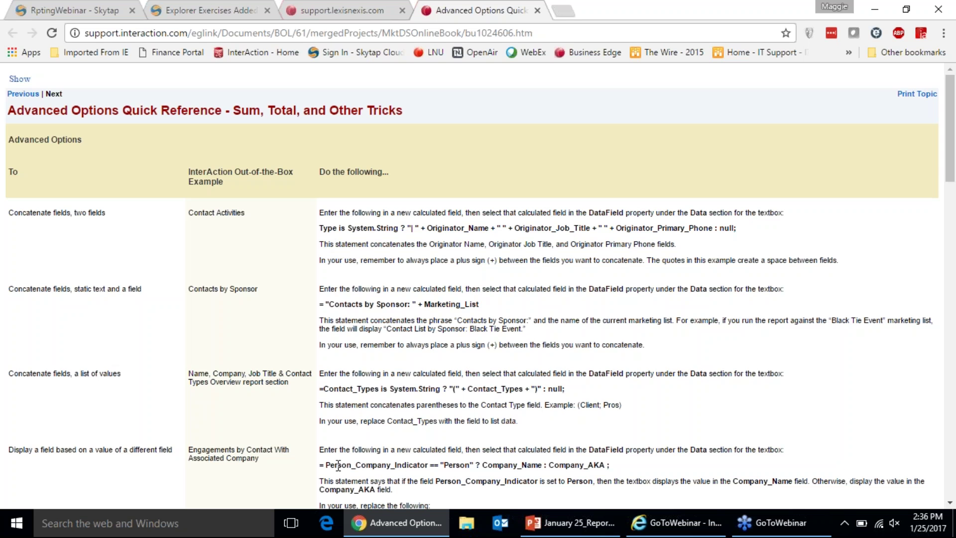
pyautogui.moveTo(319, 464); pyautogui.dragTo(613, 465)
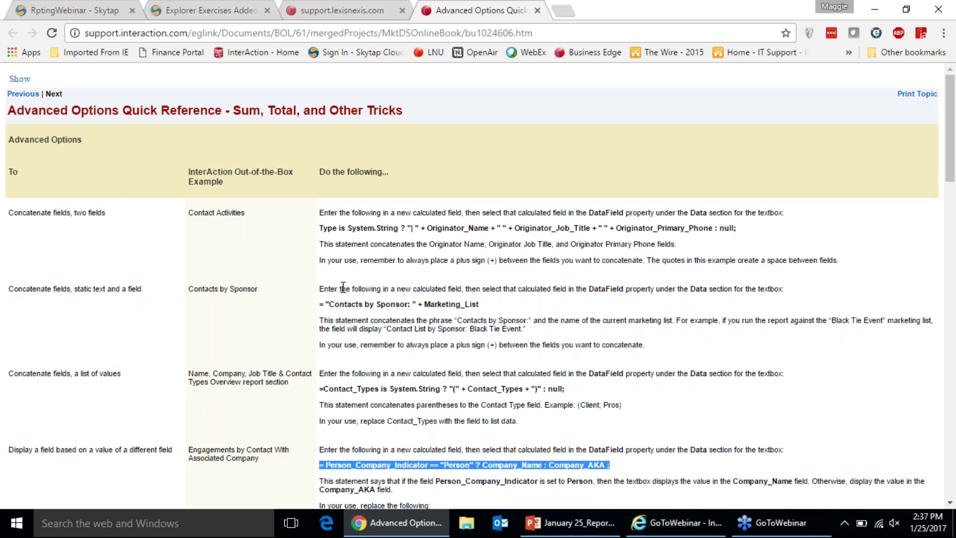
pyautogui.click(311, 11)
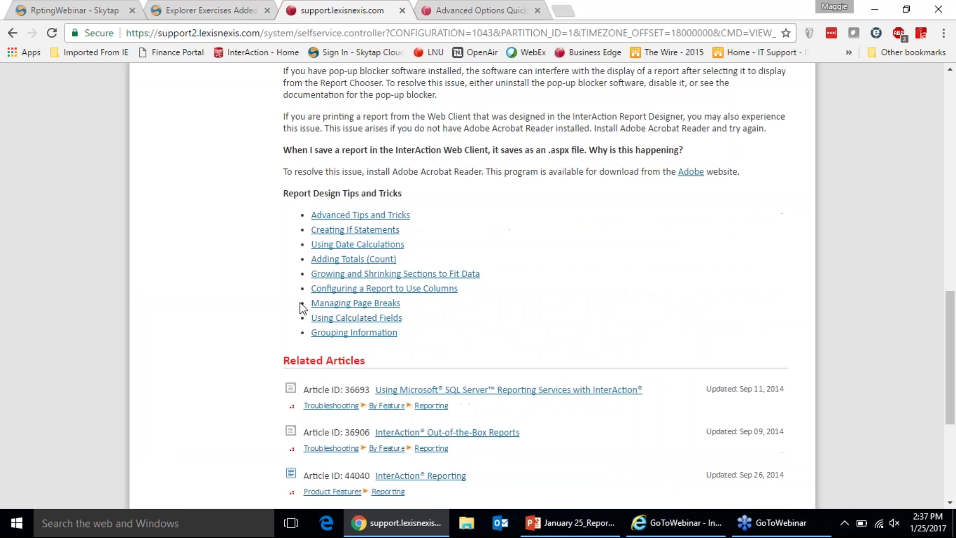
pyautogui.click(334, 232)
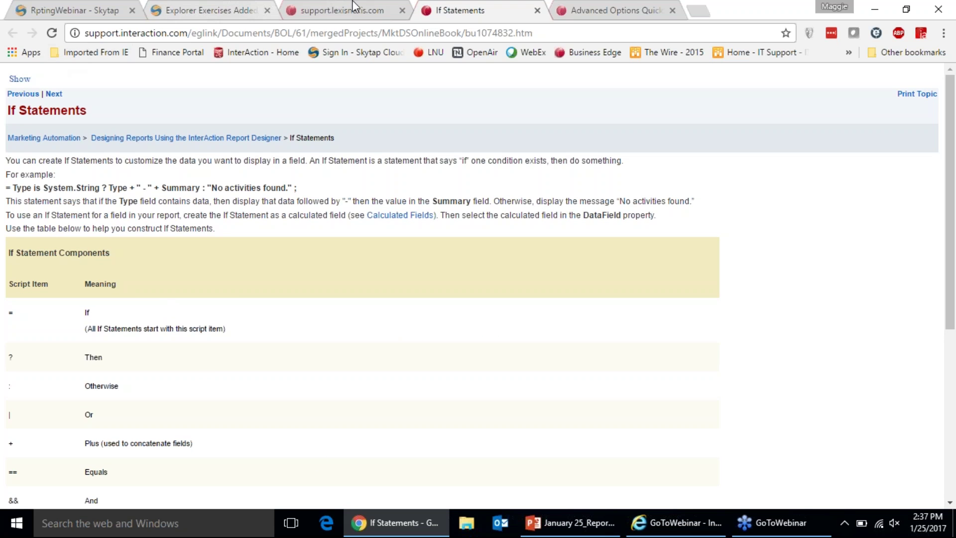
# Return to the Advanced Options Quick Reference and review its examples for conditional fields, substrings, check boxes, barcodes and date calculations.
pyautogui.click(573, 10)
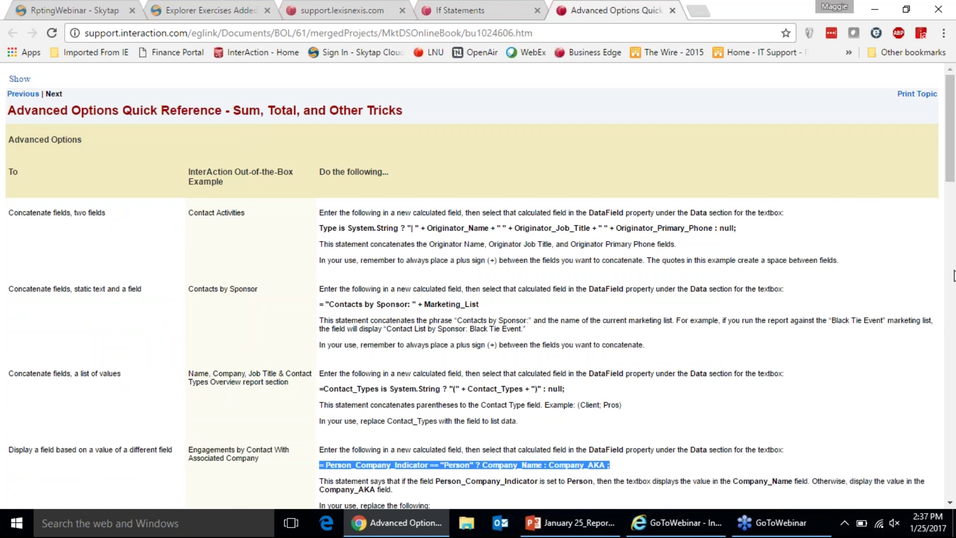
pyautogui.scroll(-8, 950, 281)
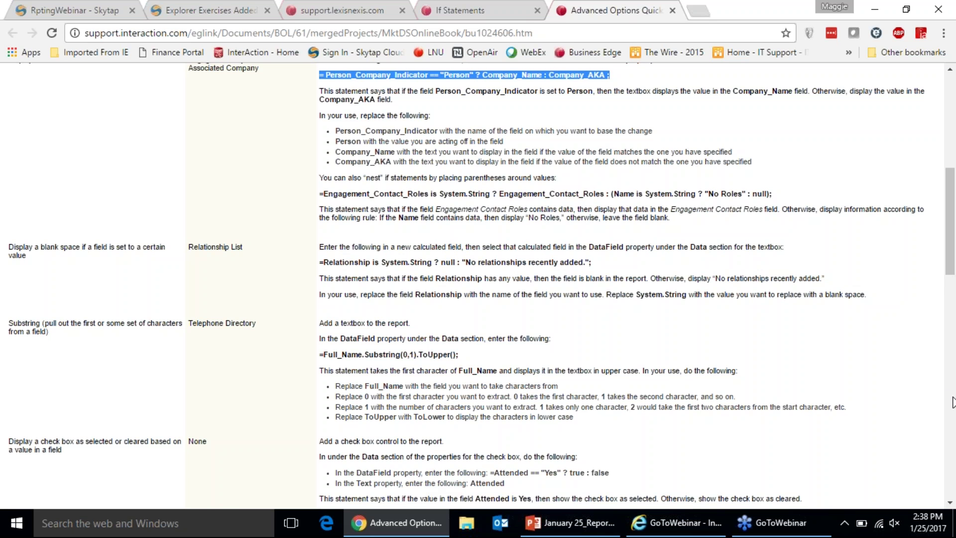
pyautogui.click(951, 403)
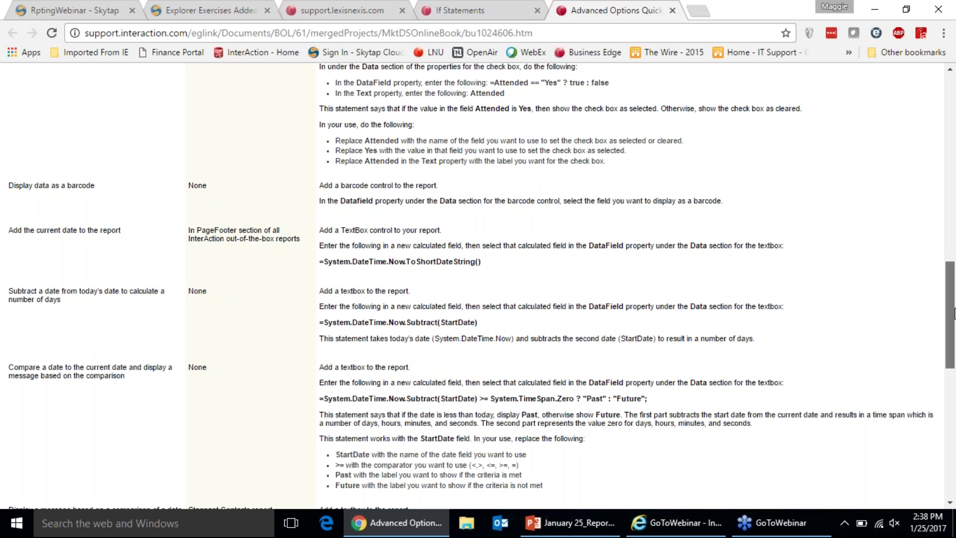
pyautogui.moveTo(951, 312); pyautogui.dragTo(950, 128)
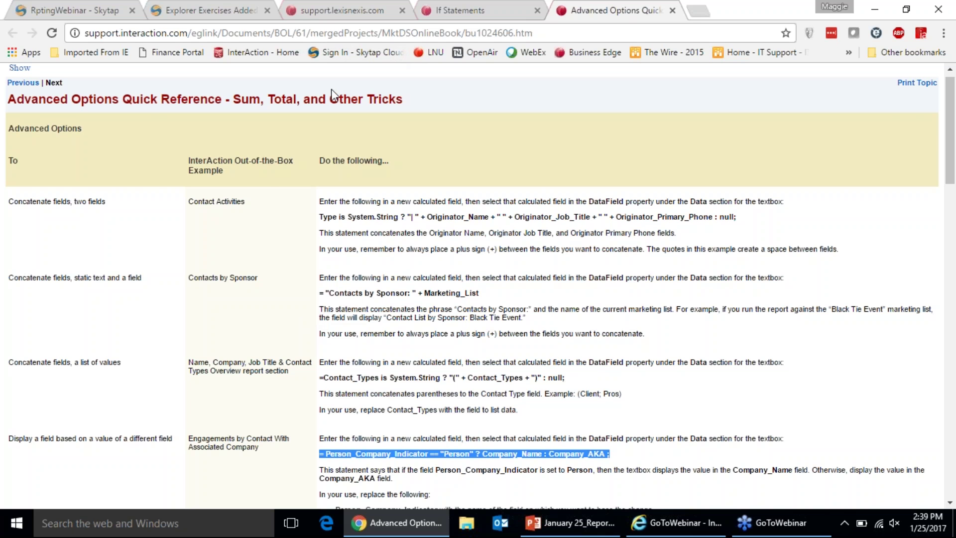
# Leave the reference for the Activity Search page, switch to PowerPoint and start the slide show from the Q&A slide.
pyautogui.click(215, 9)
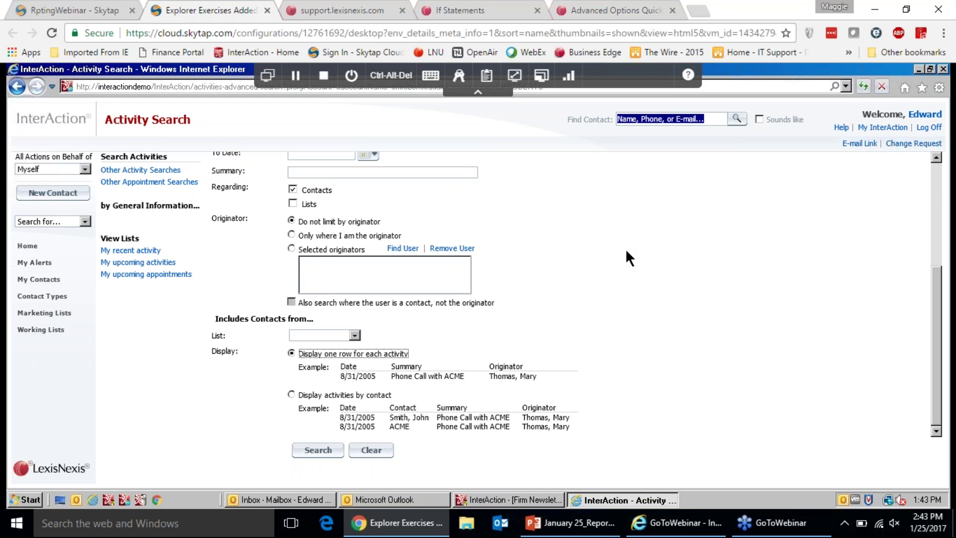
pyautogui.click(556, 526)
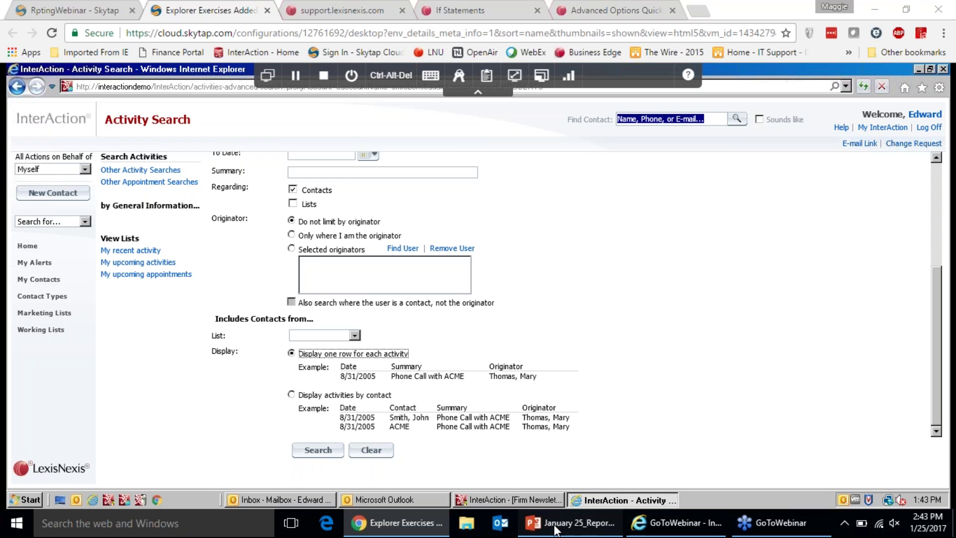
pyautogui.hotkey('shift', 'F5')
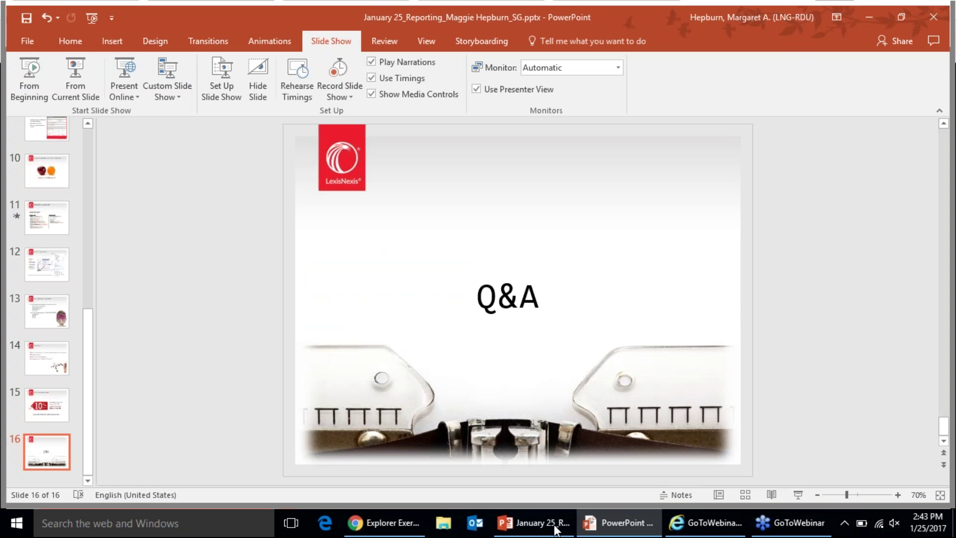